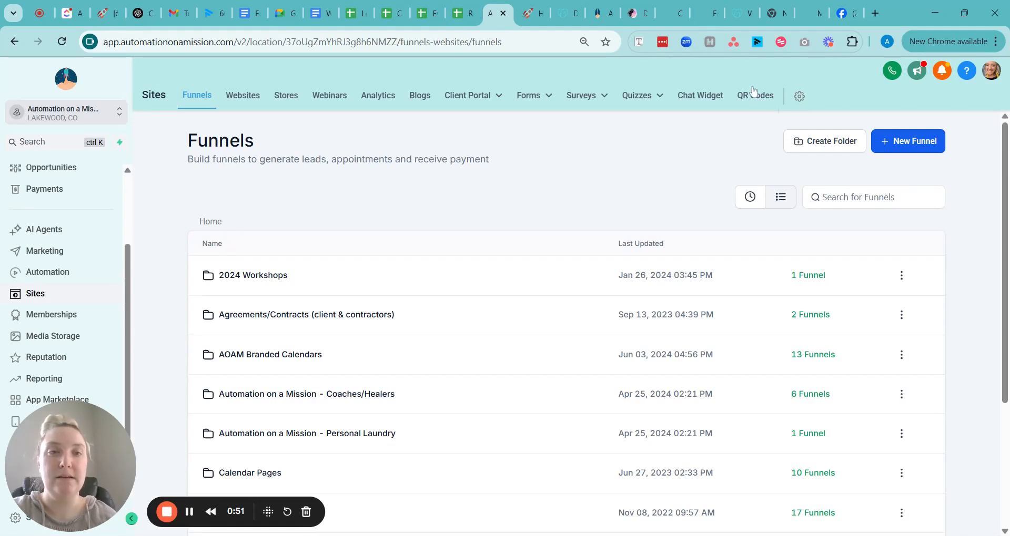
- Open the QR Codes section of Sites and start creating a new QR code
click(756, 97)
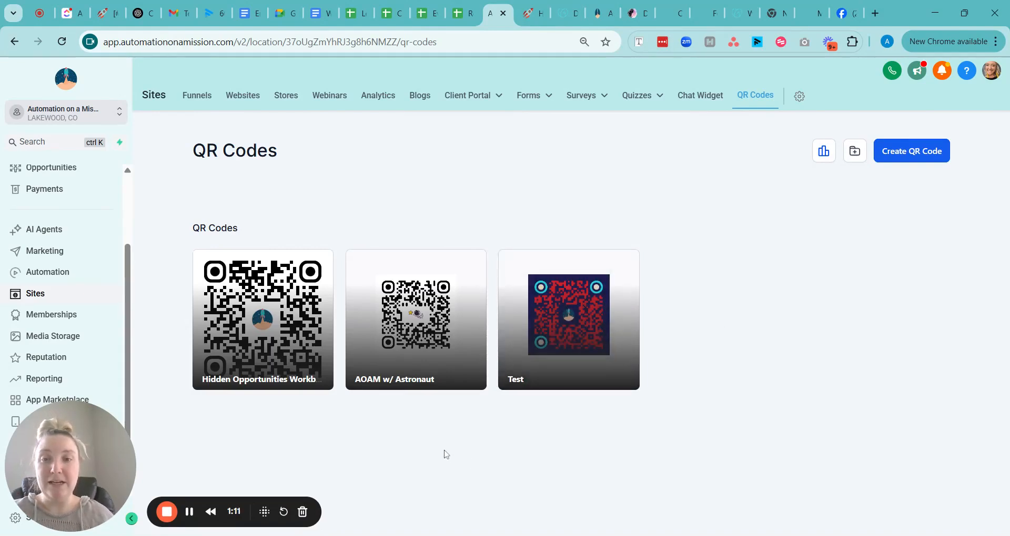
mouse_move(525, 387)
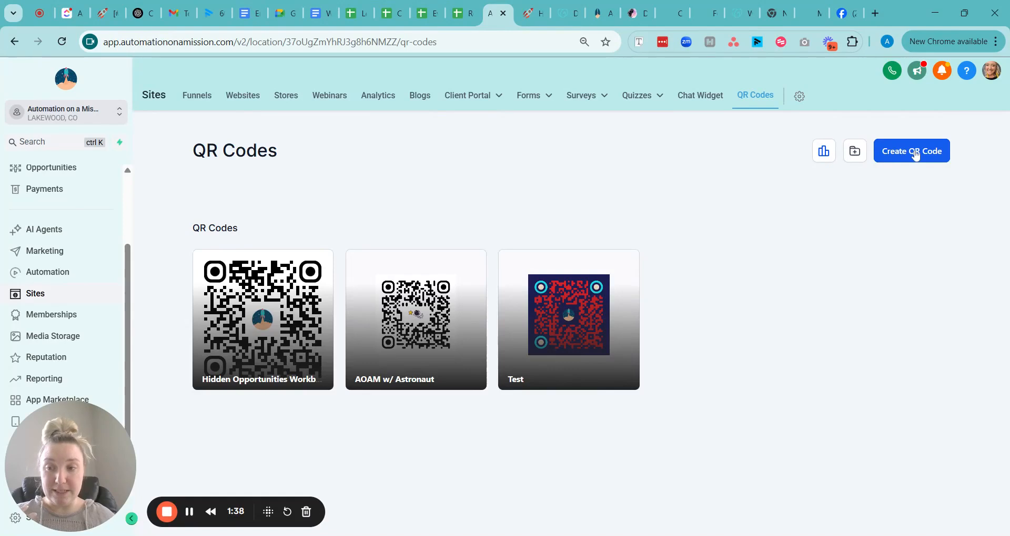
click(916, 155)
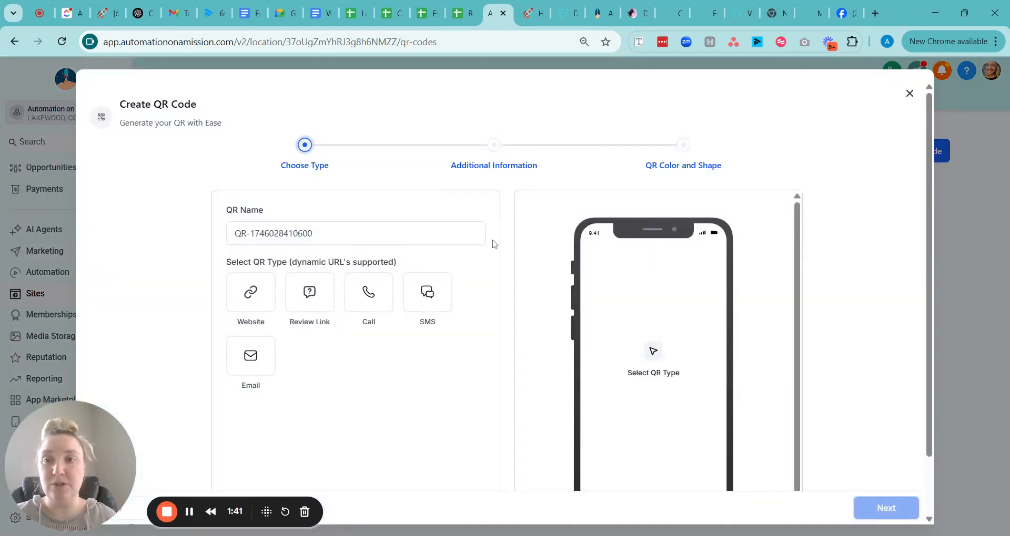
- Replace the default QR name with Demo
drag(260, 233, 222, 235)
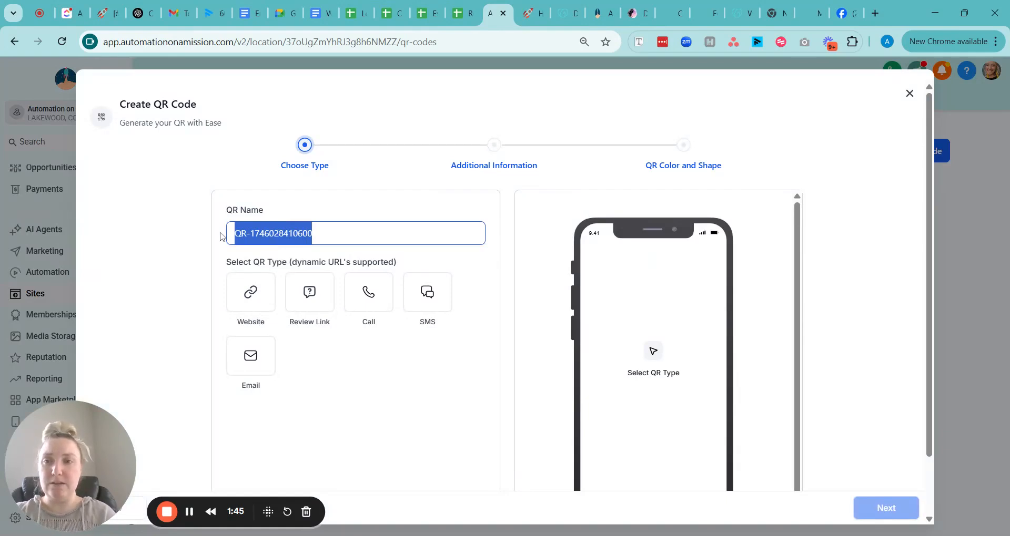
key(BackSpace)
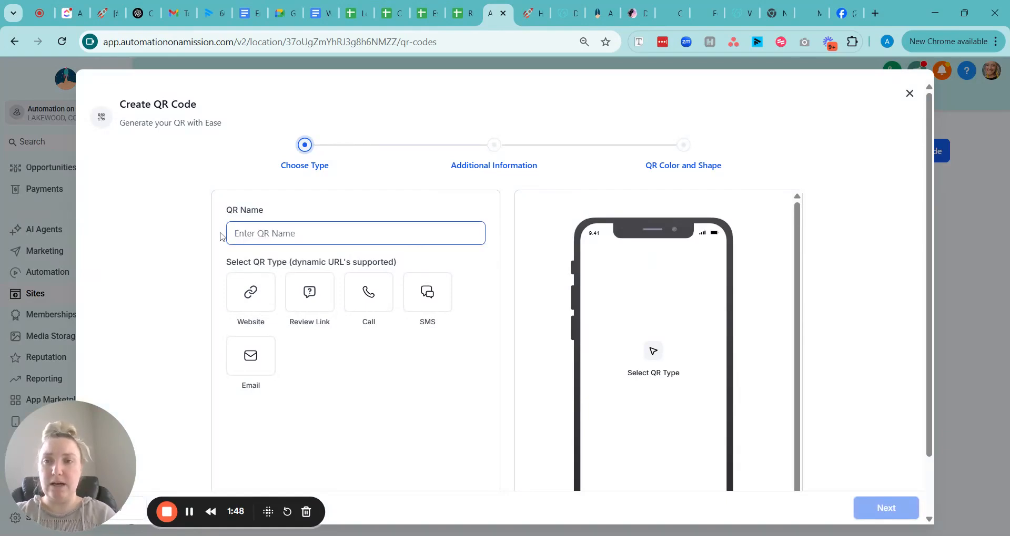
text(Demo)
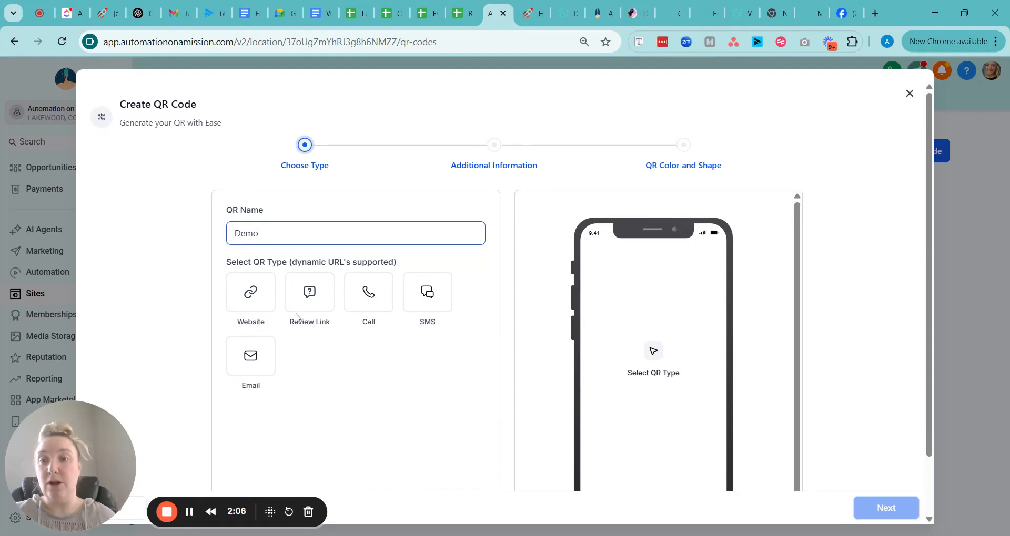
- Choose the Website QR type and continue to the Additional Information stage
click(250, 302)
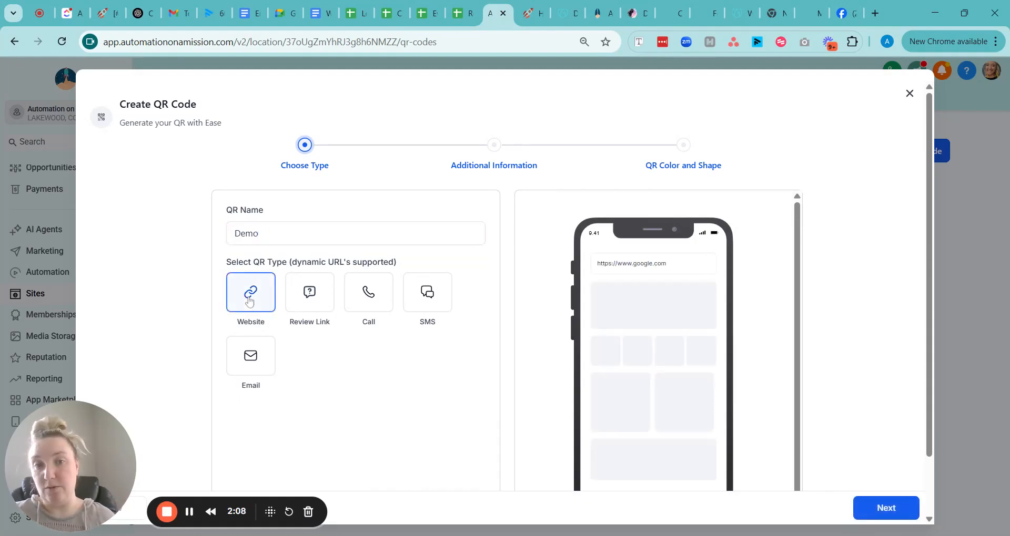
scroll(507, 383, down, 2)
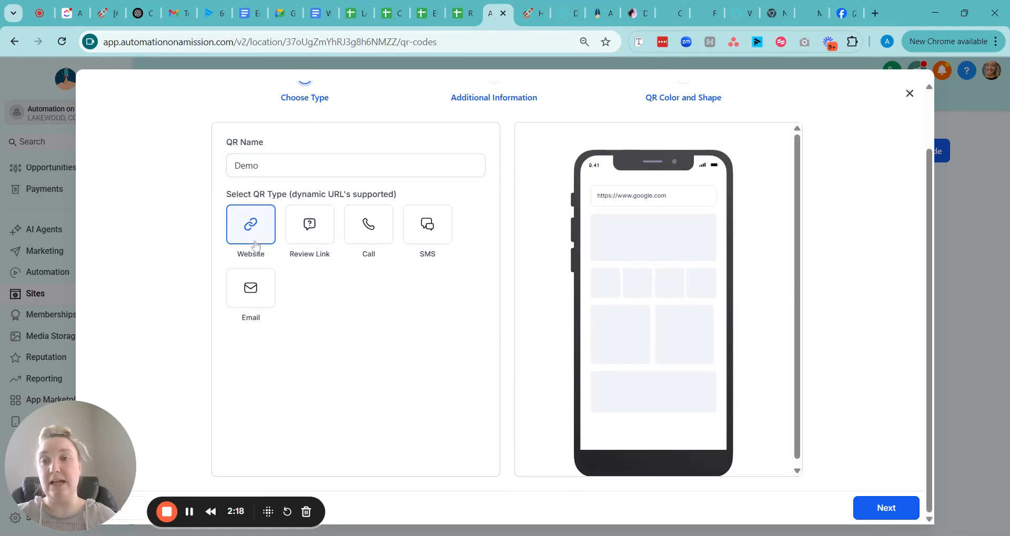
click(888, 507)
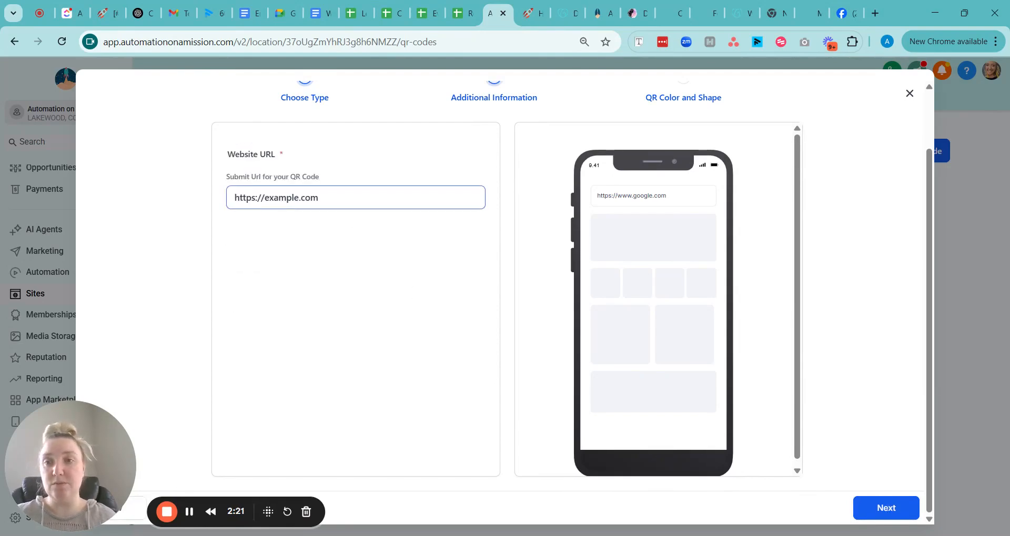
drag(320, 197, 194, 201)
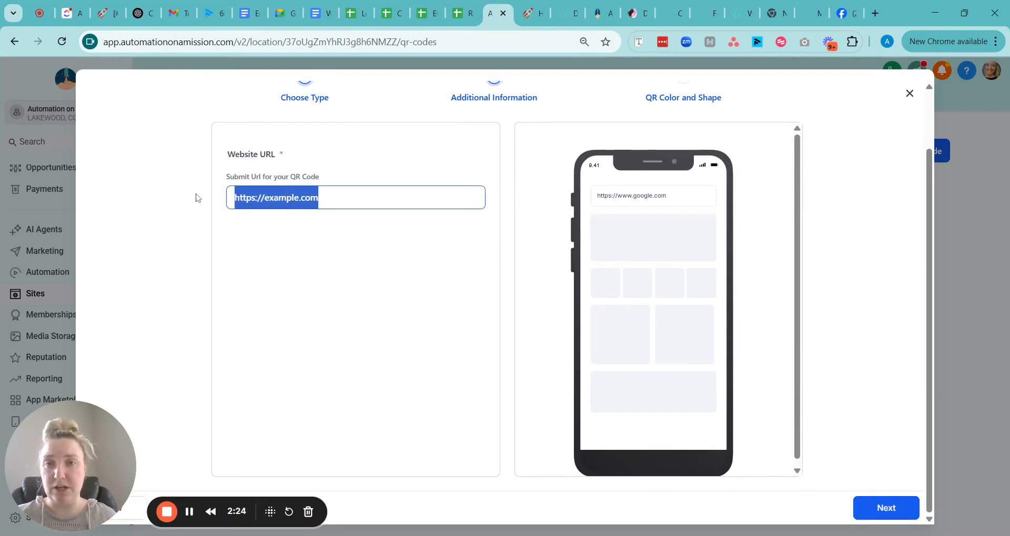
click(371, 231)
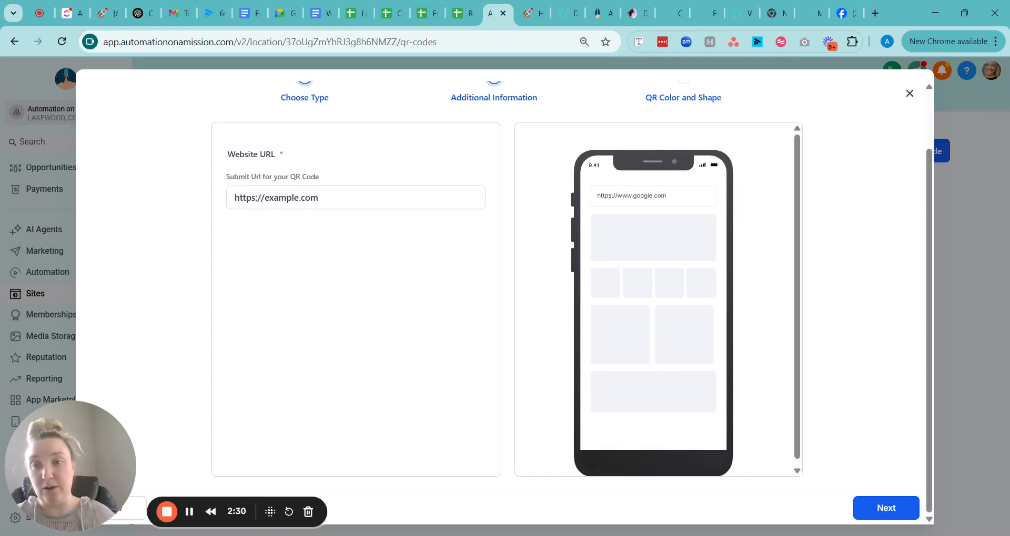
click(861, 505)
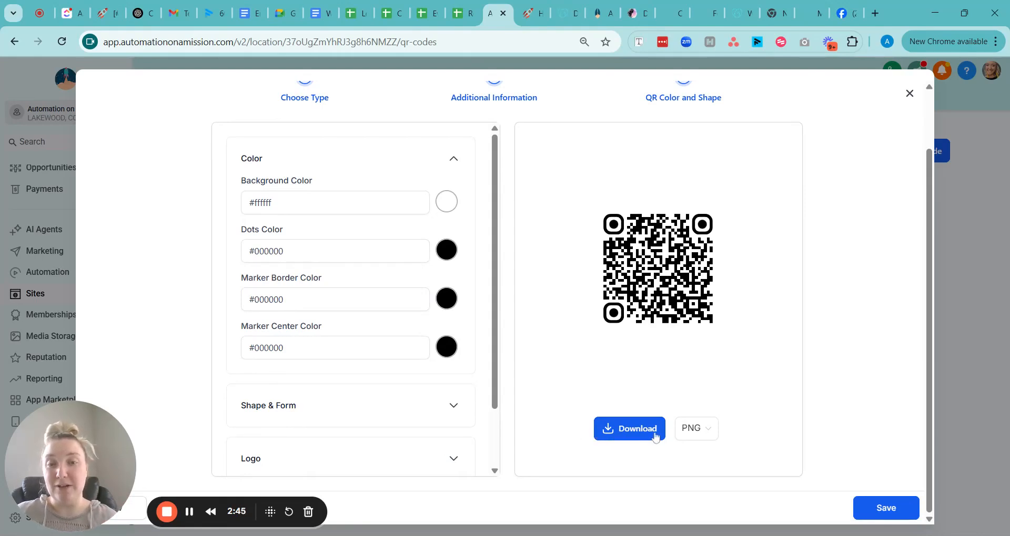
- Open the download format list to examine the PNG, SVG and PDF options
click(694, 436)
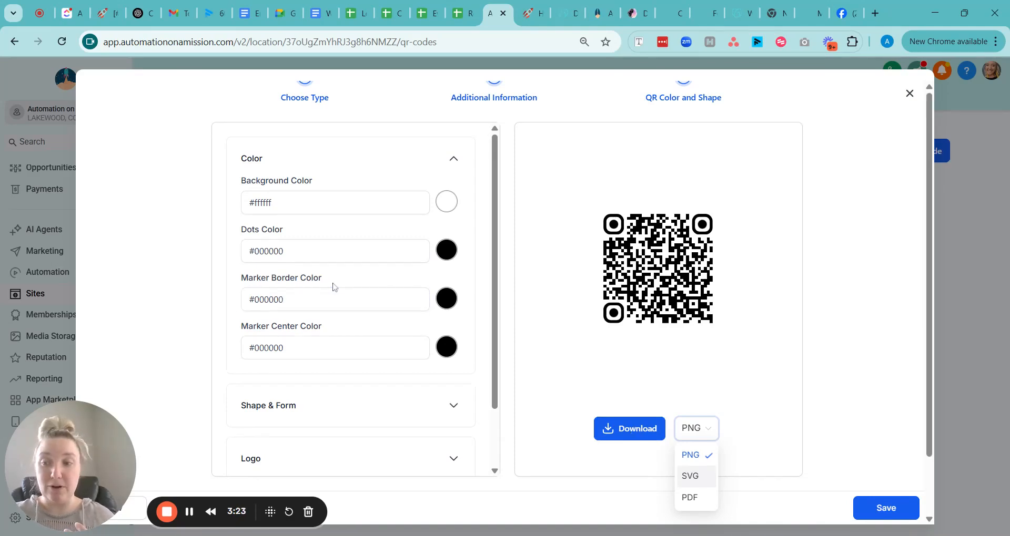
scroll(332, 287, up, 2)
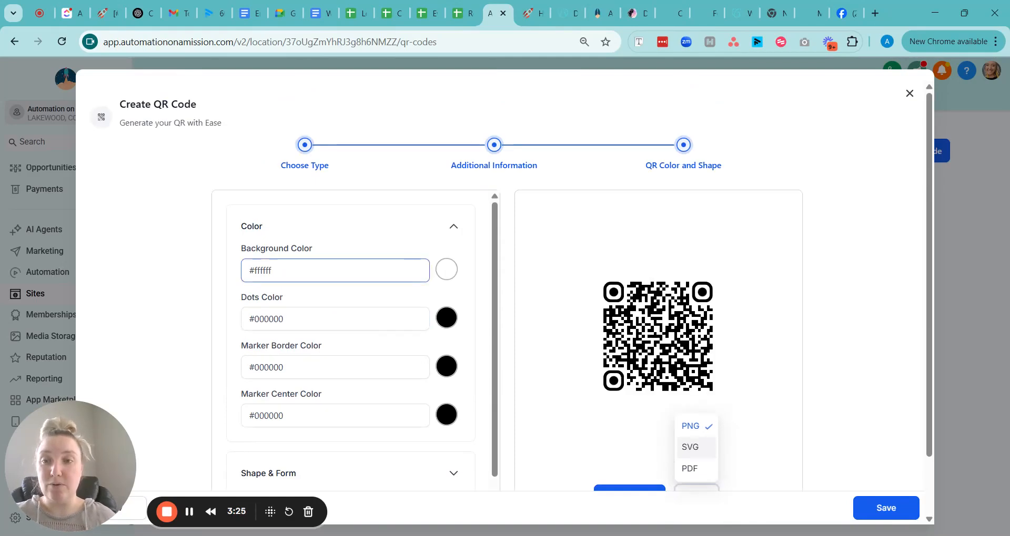
scroll(354, 275, down, 1)
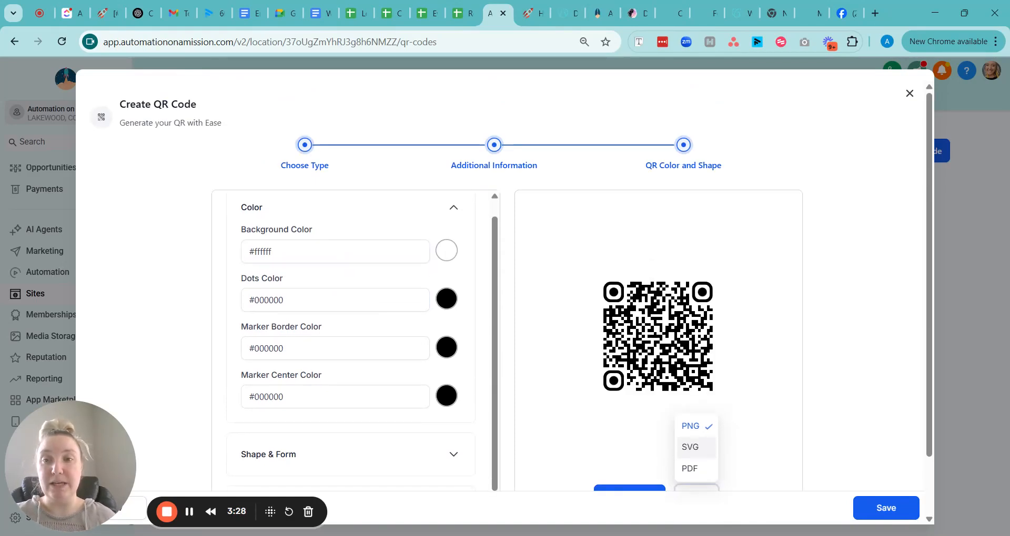
- Set the QR background color to purple #7043D1FF using the color picker
click(446, 253)
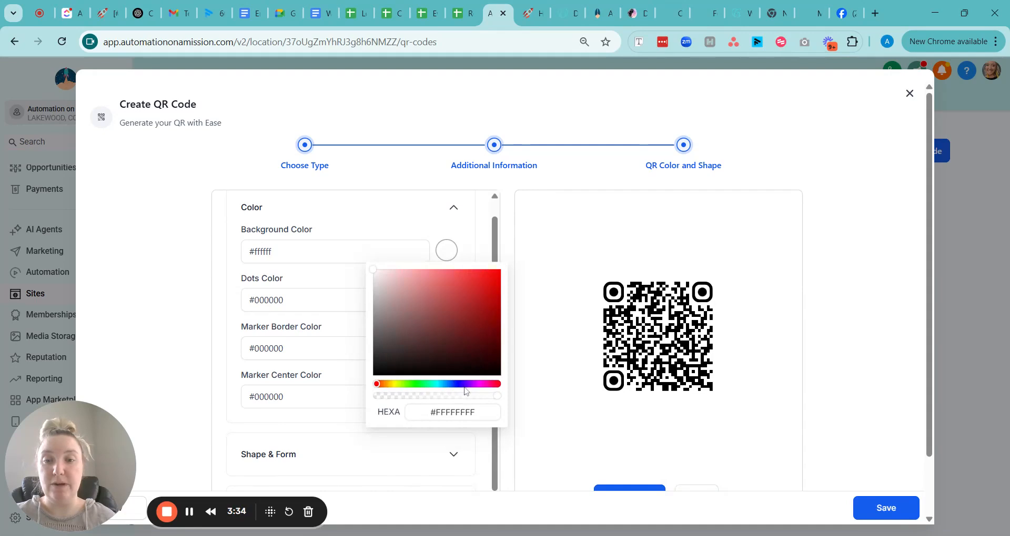
click(463, 385)
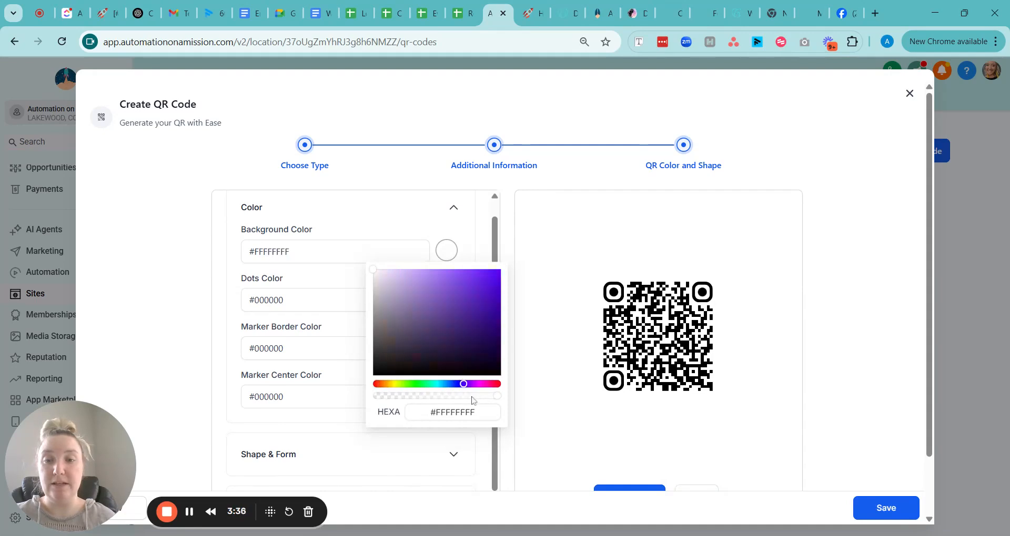
click(469, 247)
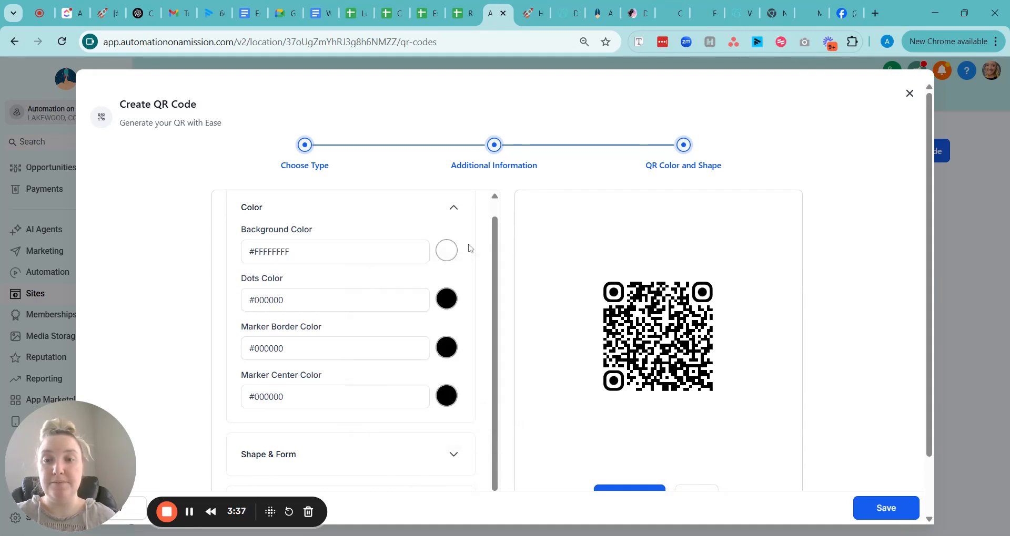
click(441, 257)
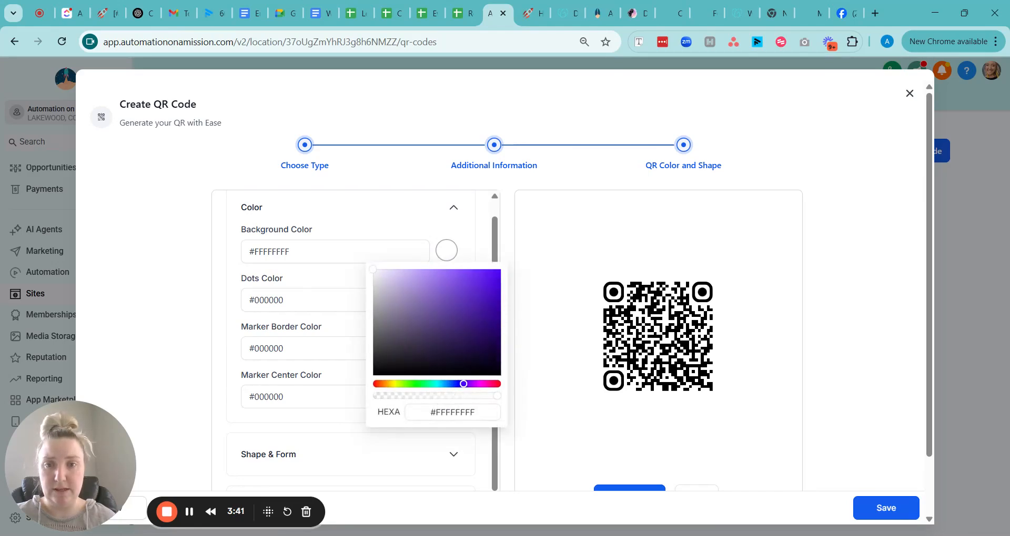
click(460, 288)
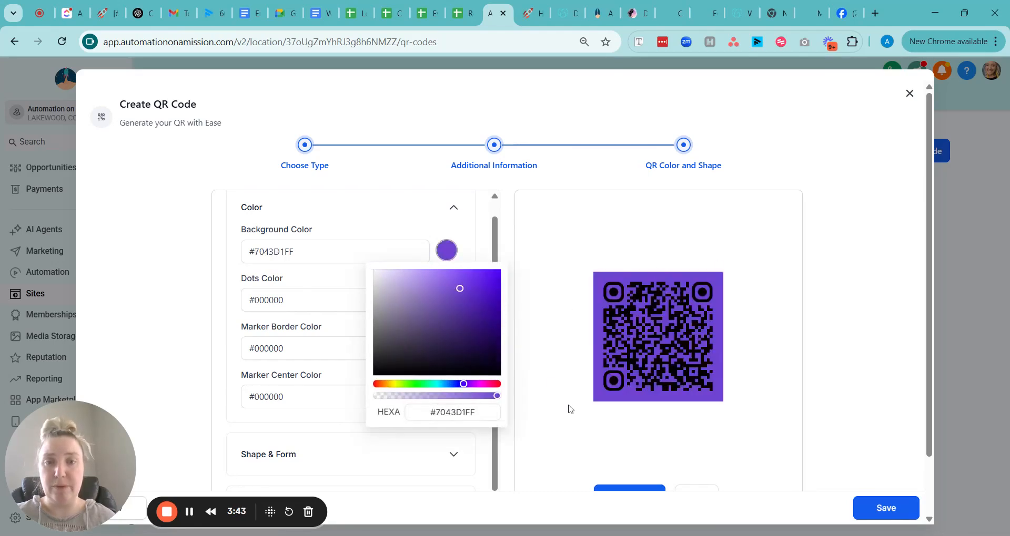
click(387, 225)
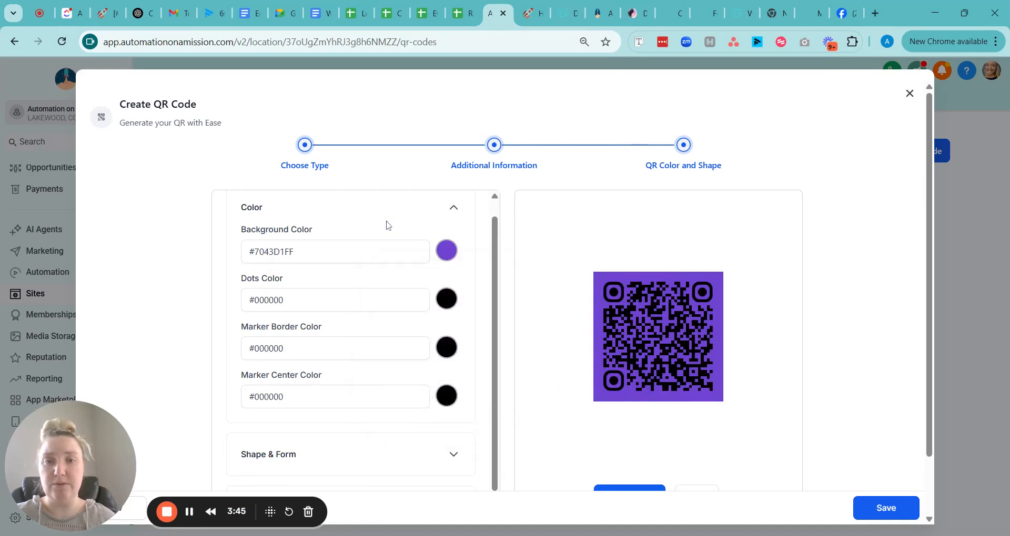
- Set the dots color to teal #5FBBB4FF using the color picker
click(448, 307)
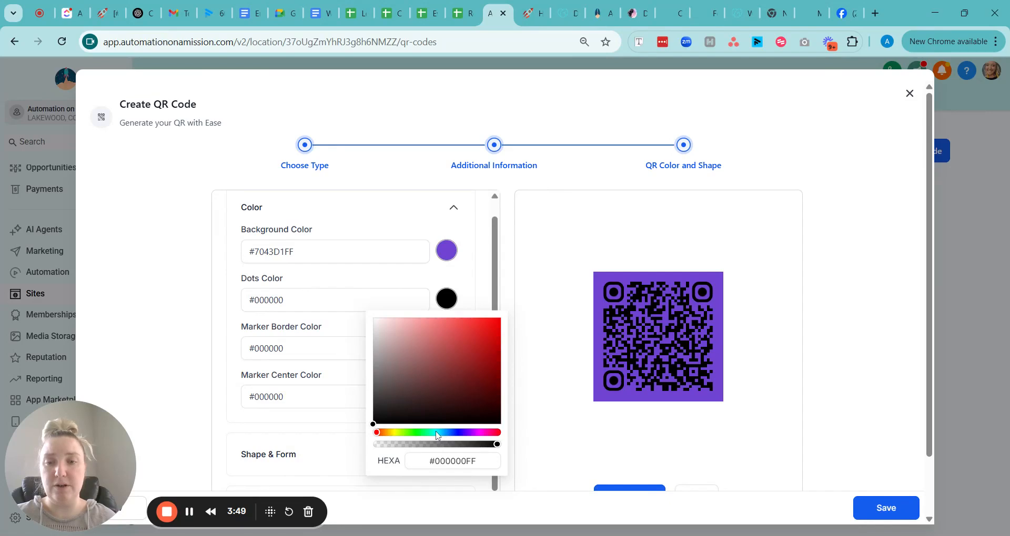
click(436, 433)
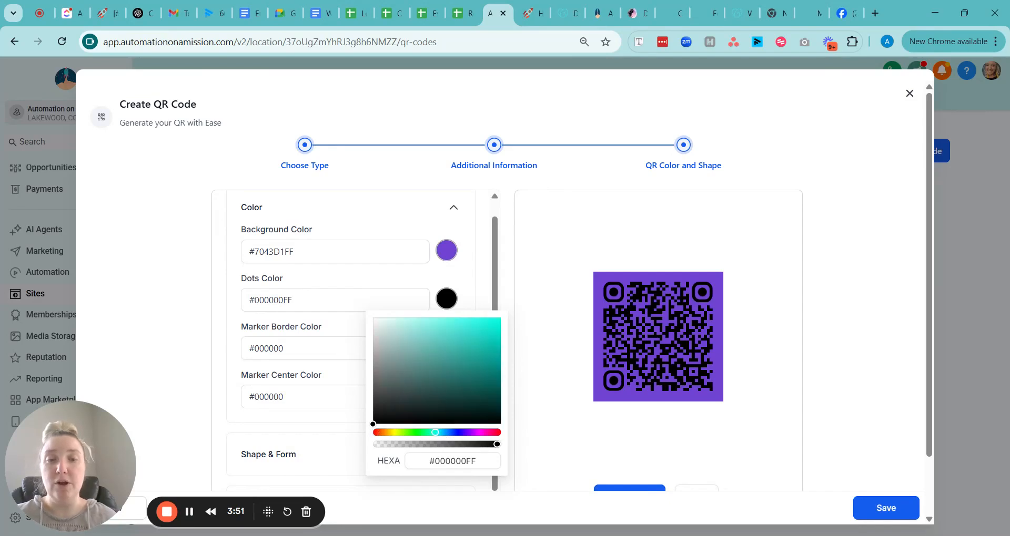
click(436, 346)
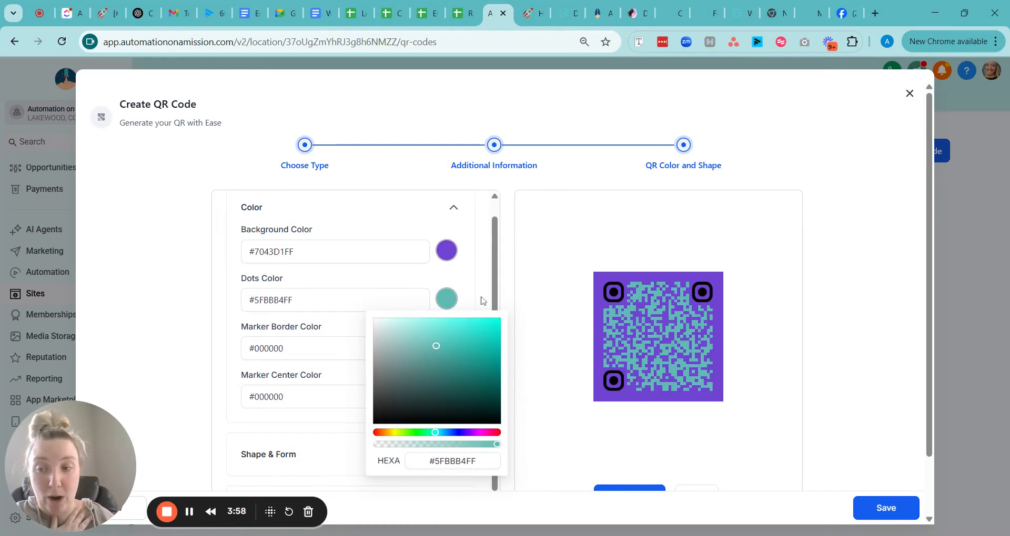
click(470, 273)
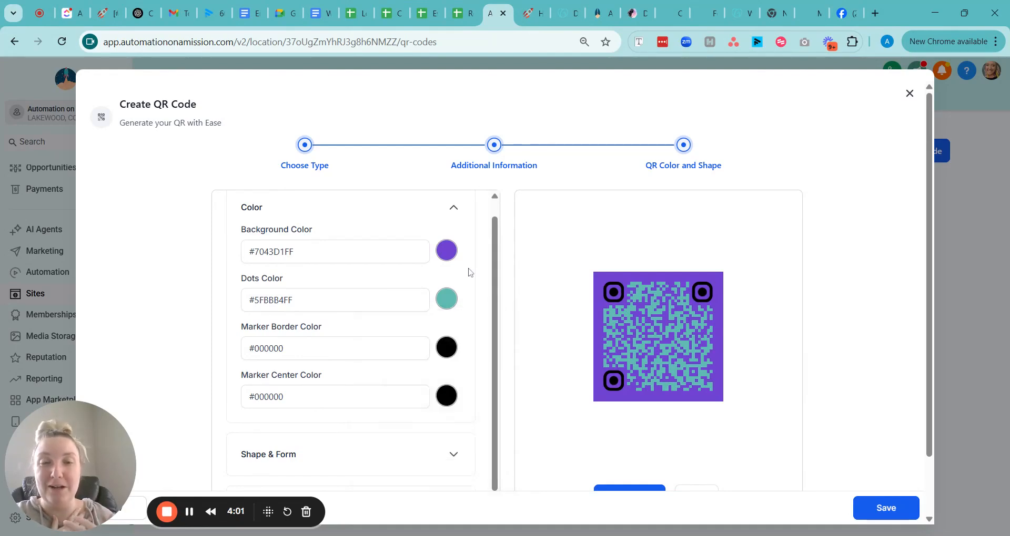
- Set the marker border color to magenta #F132E4FF using the color picker
click(389, 307)
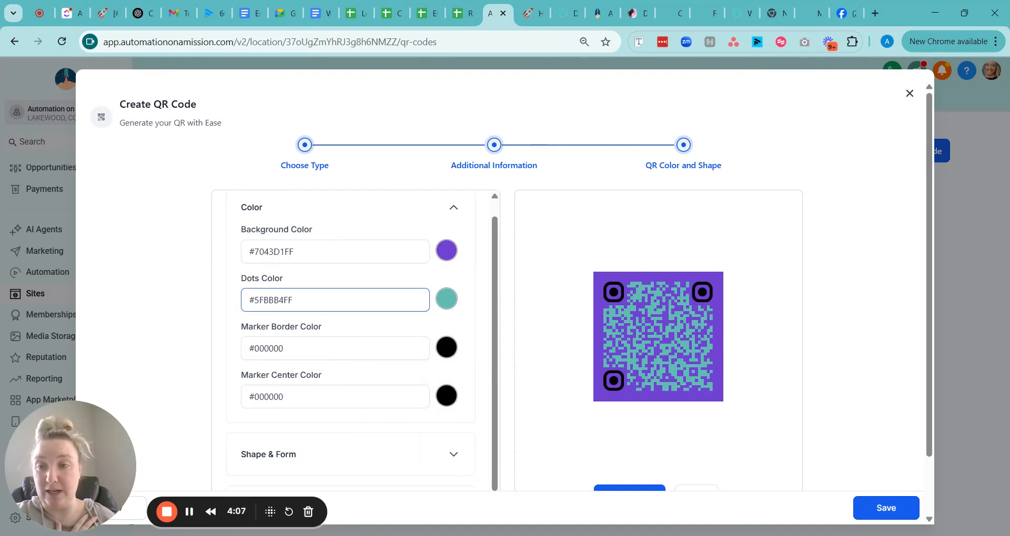
scroll(424, 352, down, 1)
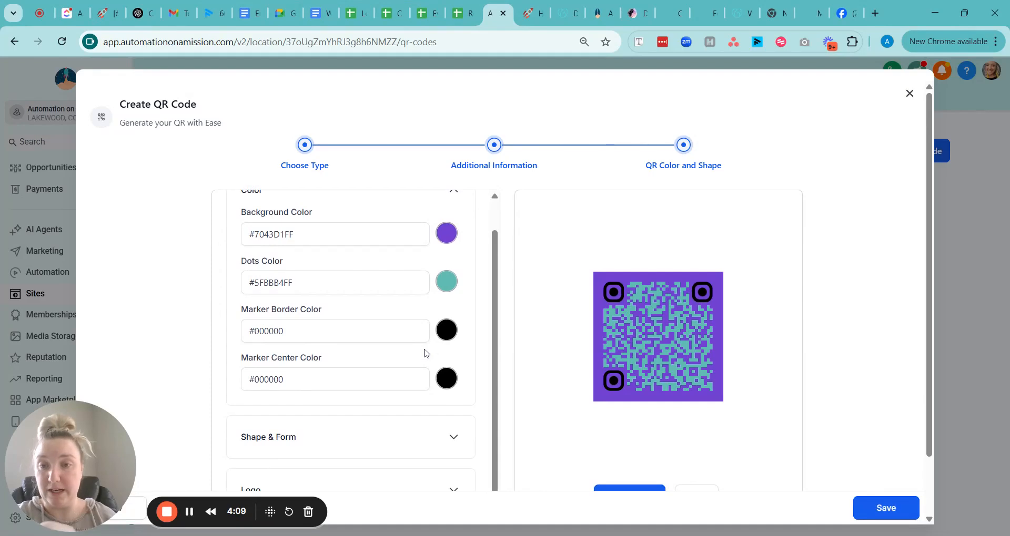
scroll(425, 352, down, 1)
click(450, 311)
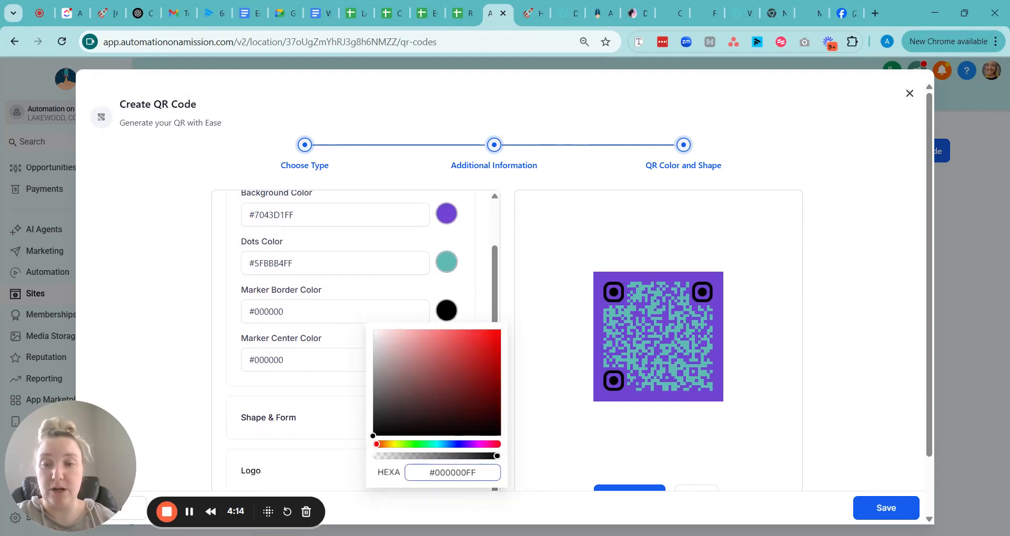
click(479, 445)
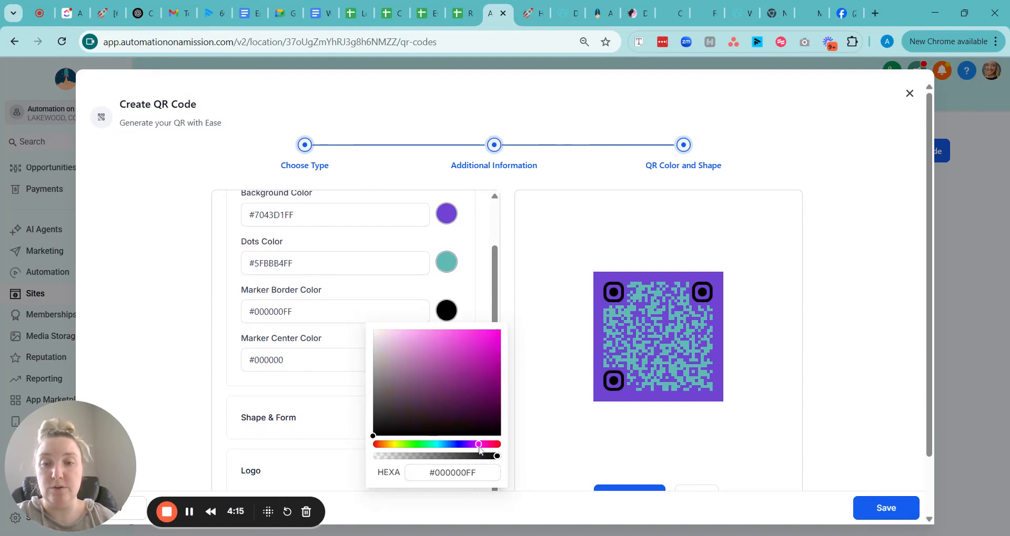
click(474, 336)
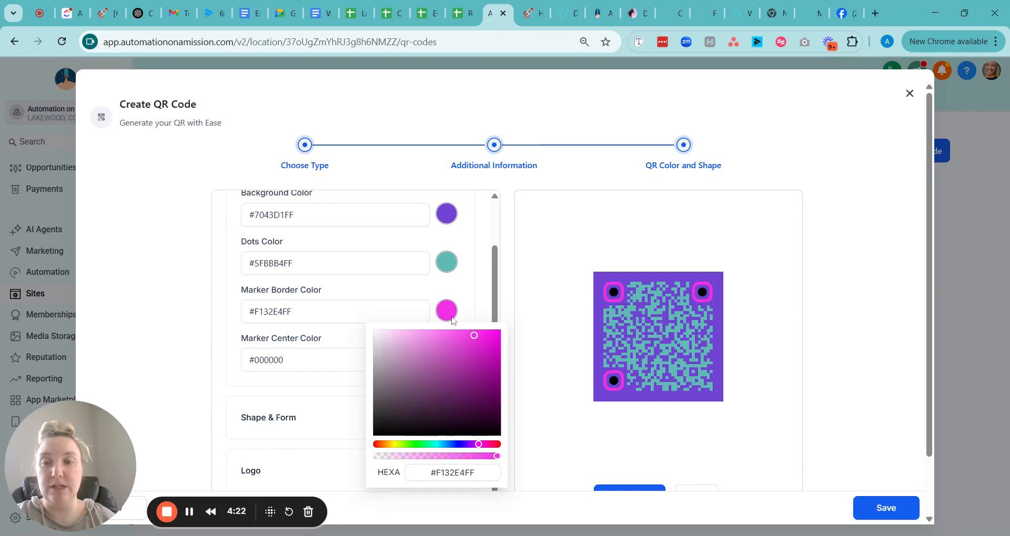
click(469, 310)
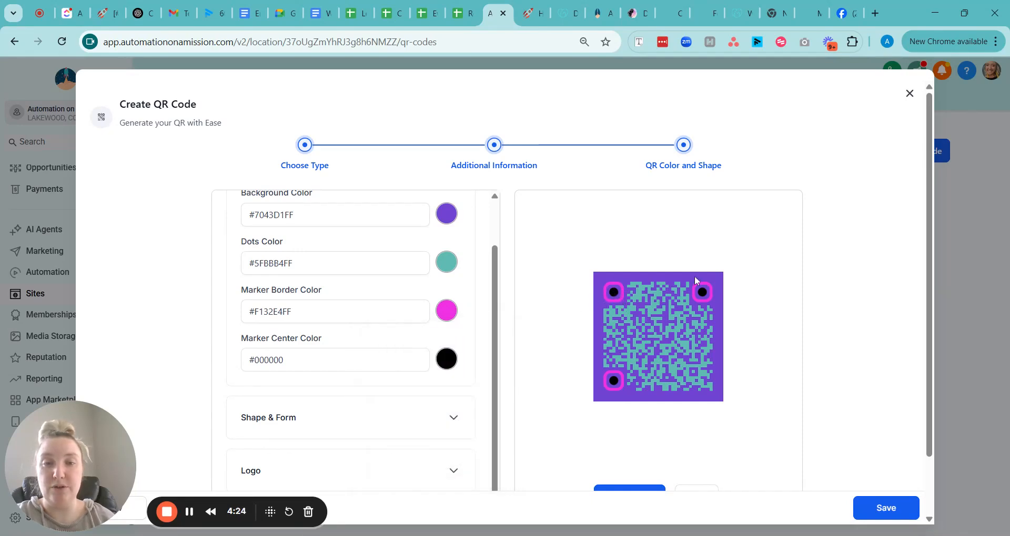
- Set the marker center color to green #ACCB56FF using the color picker
click(451, 360)
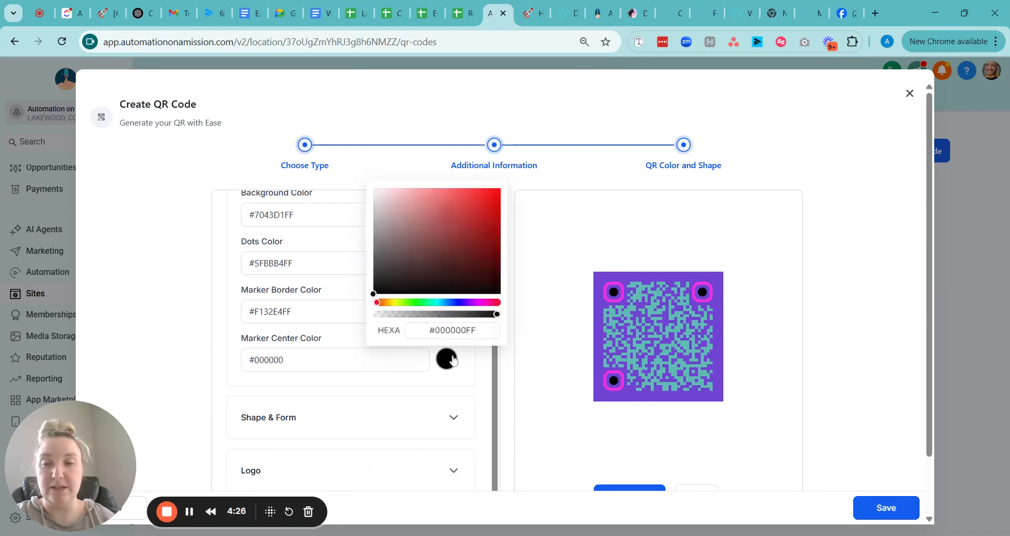
click(402, 303)
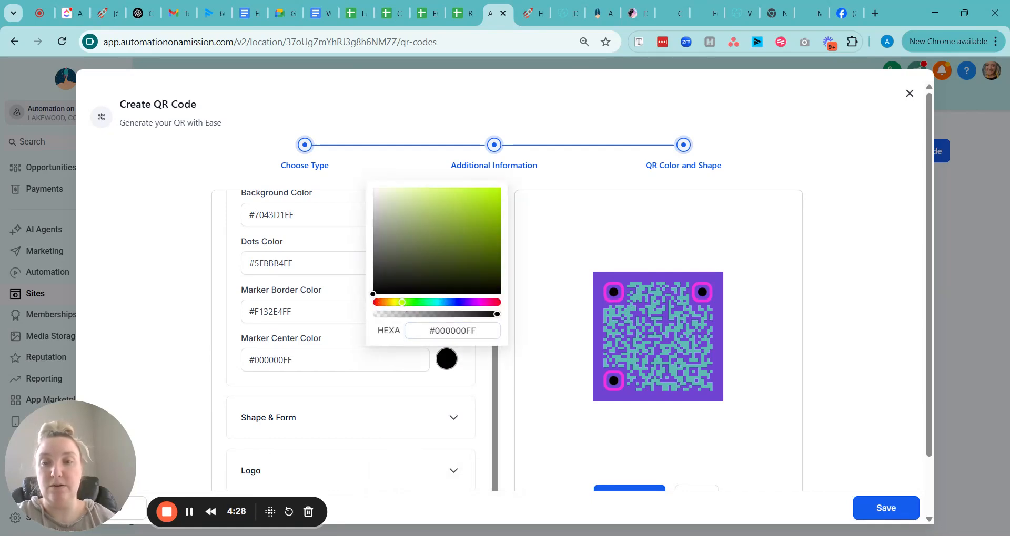
click(446, 209)
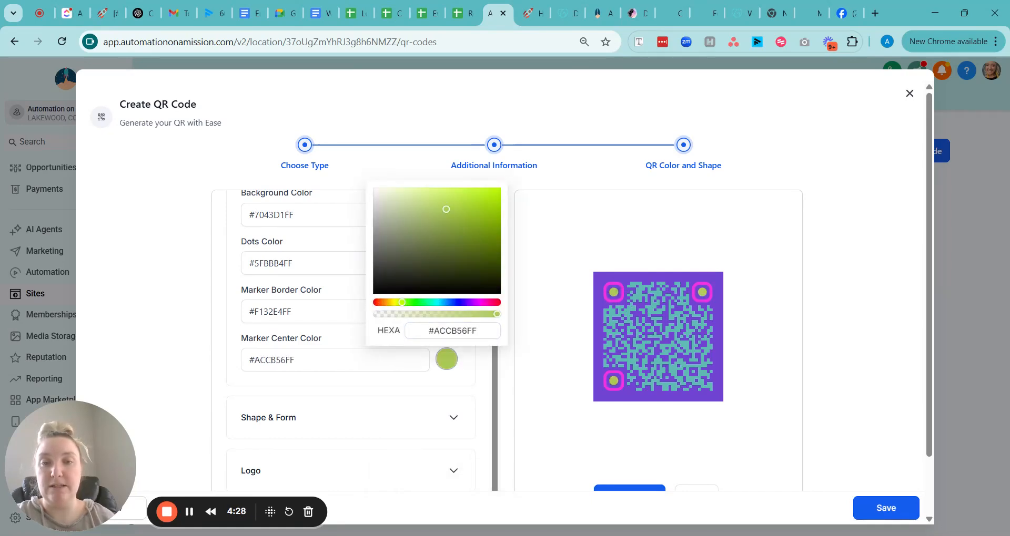
click(471, 376)
scroll(470, 376, down, 1)
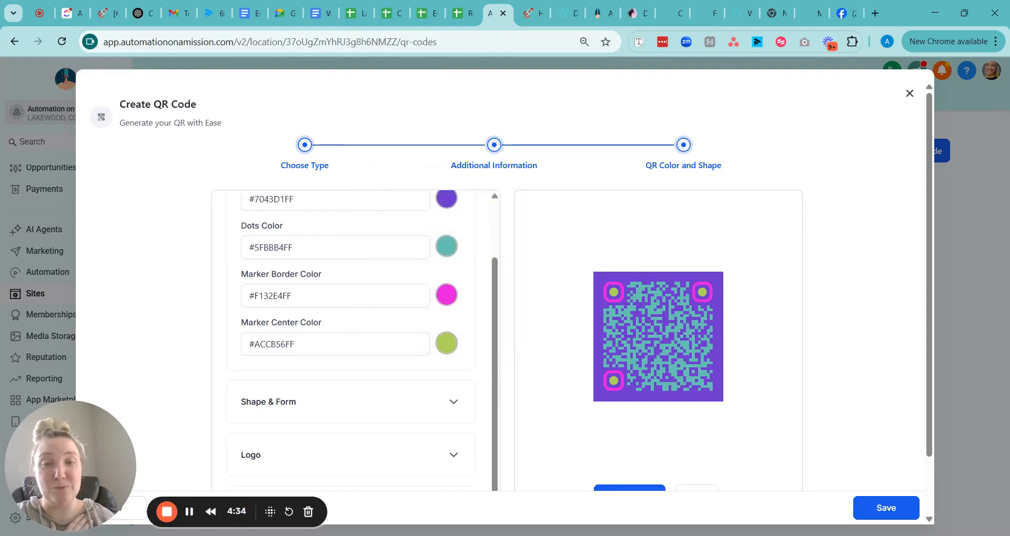
- Open the Shape & Form section and set the dots style to the first option after trying each alternative
click(444, 408)
scroll(413, 354, down, 4)
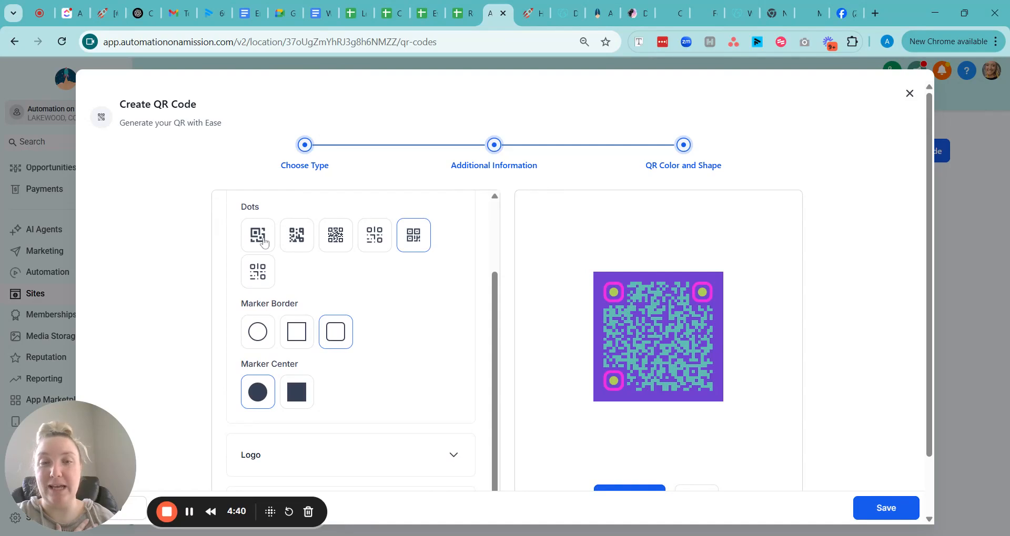
click(263, 242)
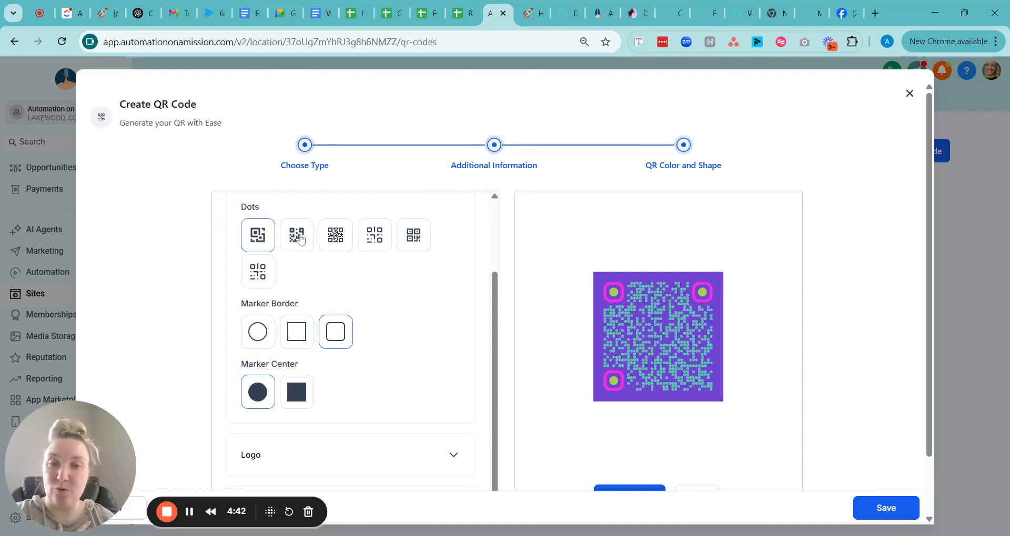
click(298, 238)
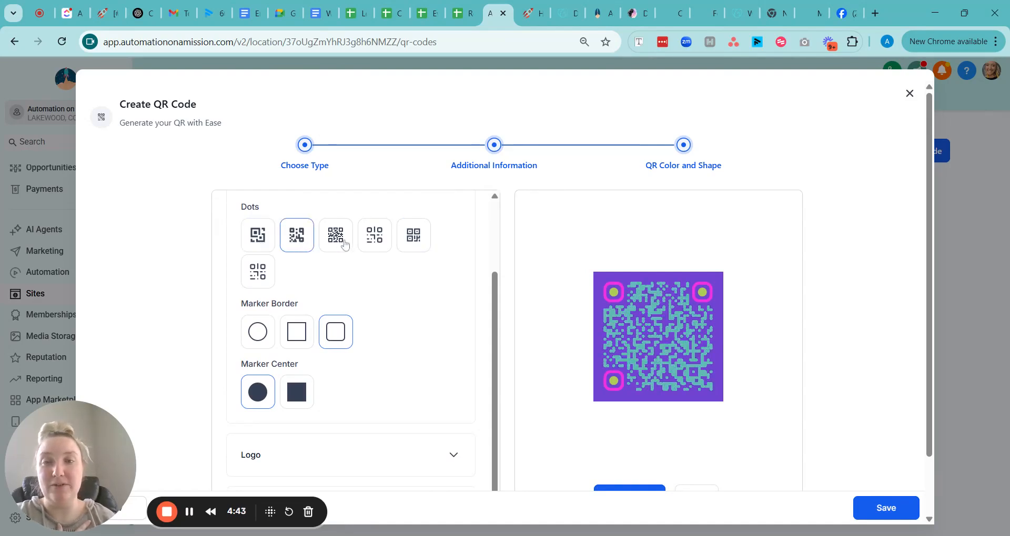
click(344, 243)
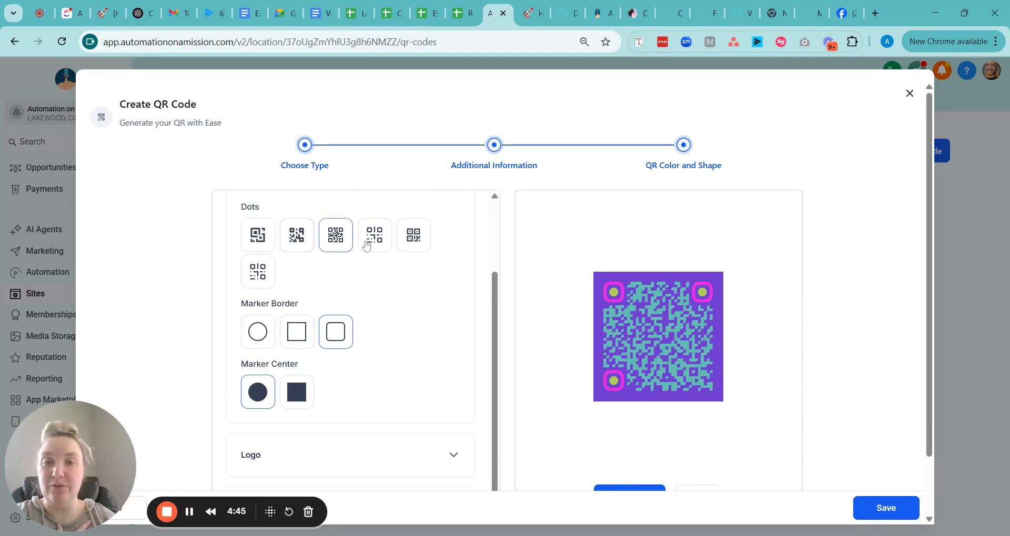
click(373, 246)
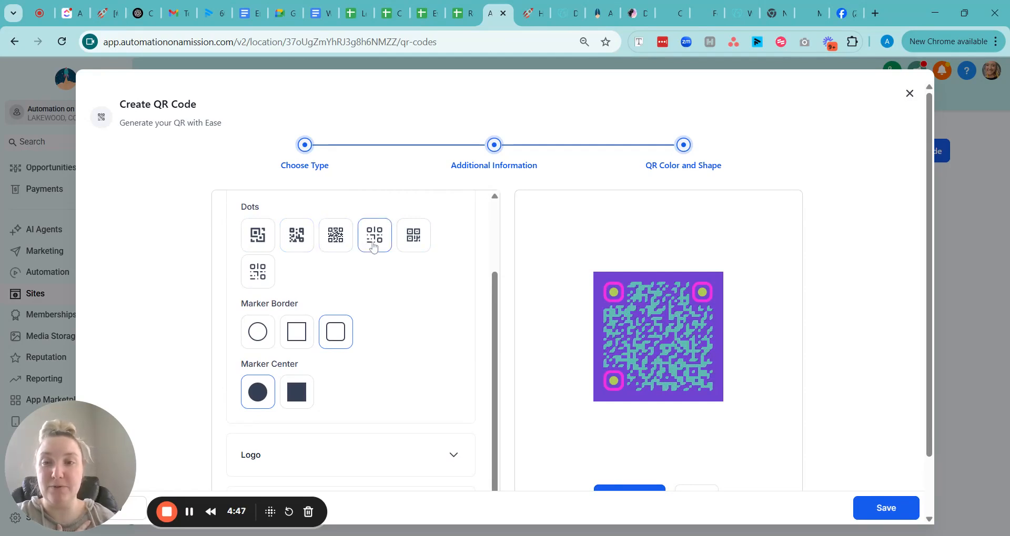
click(413, 245)
click(256, 282)
click(266, 236)
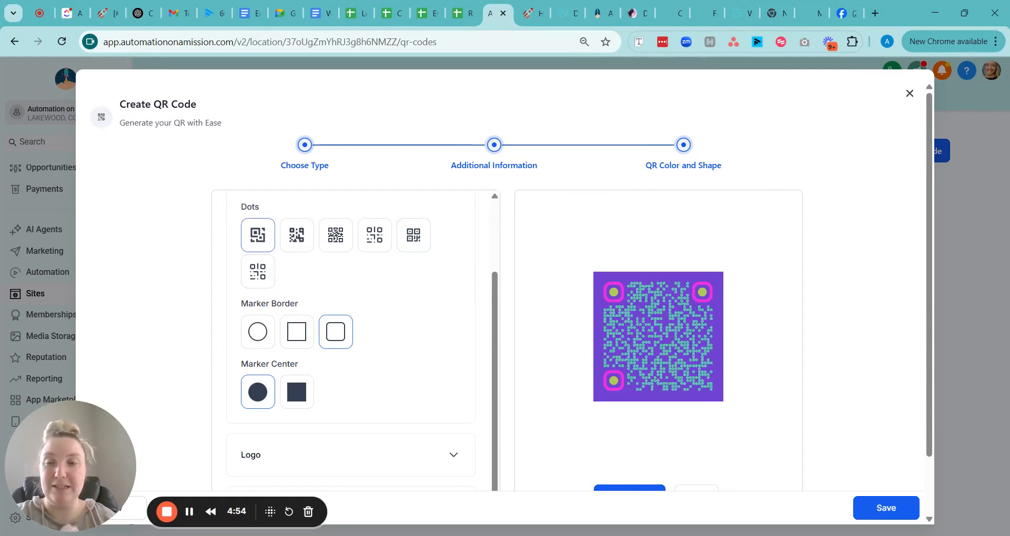
- Set both the marker border and the marker center shapes to square
scroll(413, 308, down, 1)
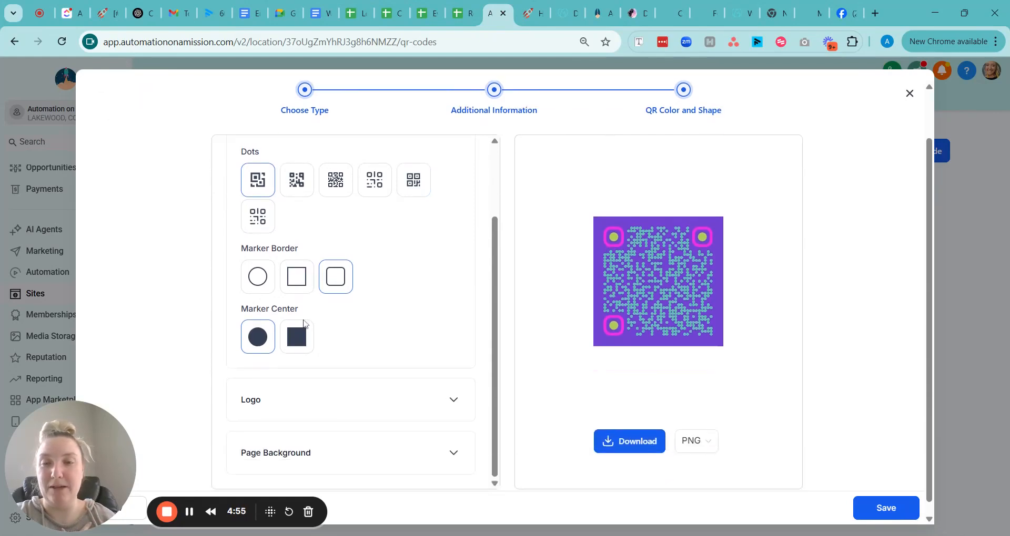
click(264, 279)
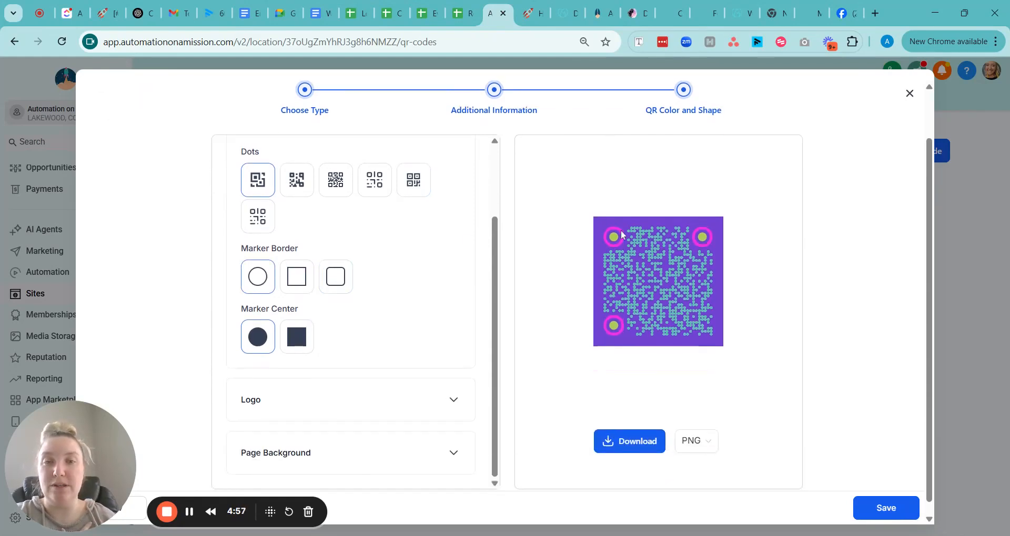
click(293, 288)
click(334, 285)
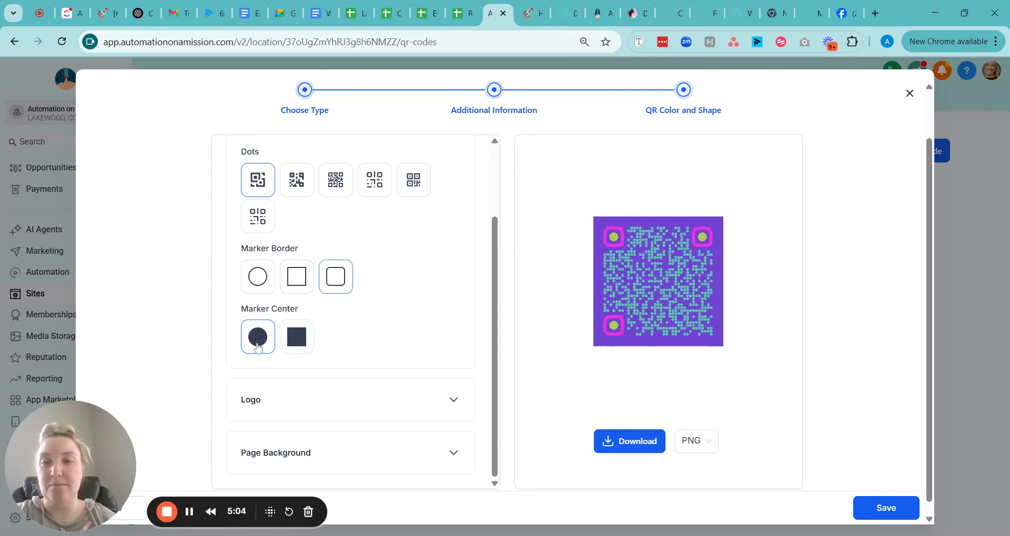
click(287, 342)
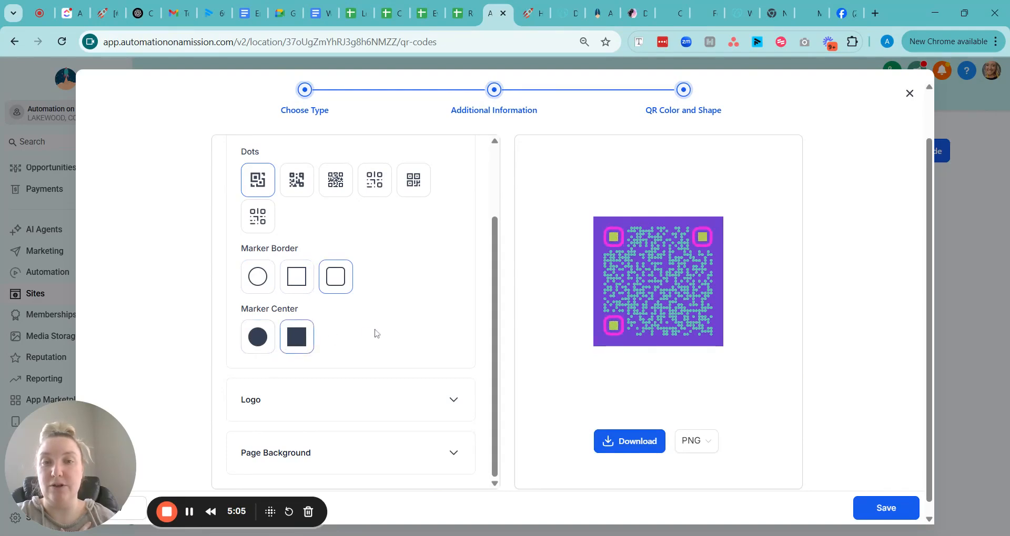
click(293, 278)
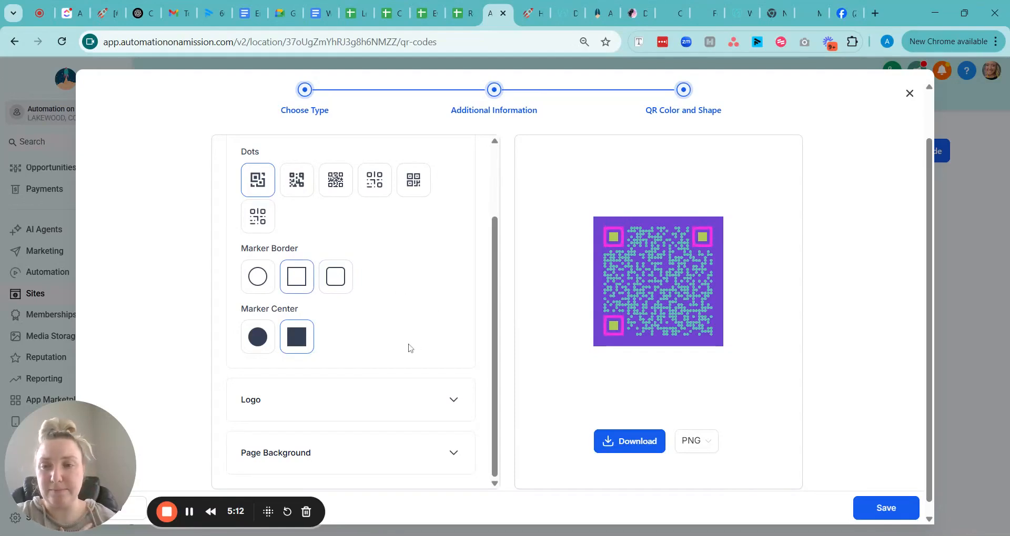
- Open the Logo section and try the Google, YouTube and dollar-scan built-in logos
scroll(408, 347, down, 1)
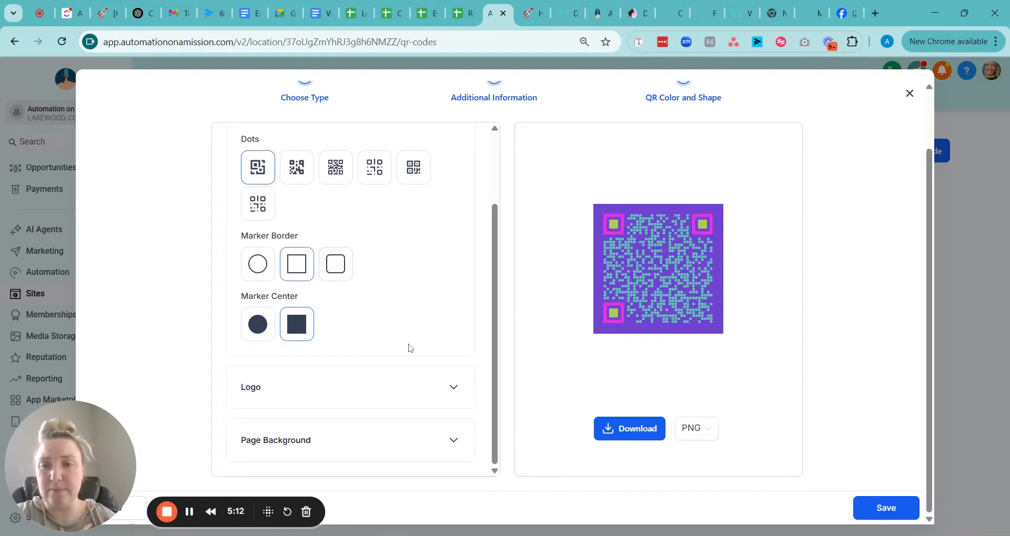
click(454, 389)
scroll(452, 395, down, 4)
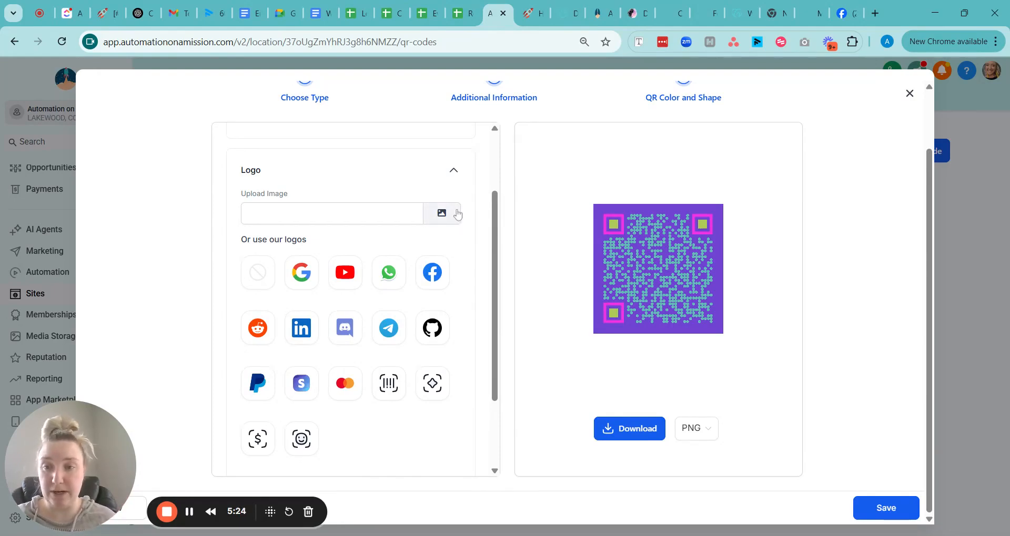
click(302, 290)
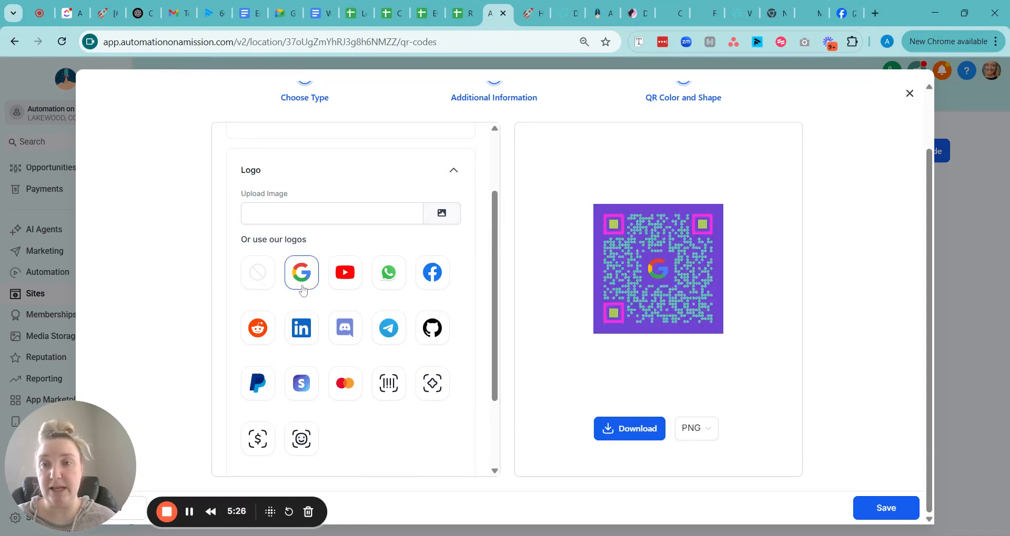
click(348, 283)
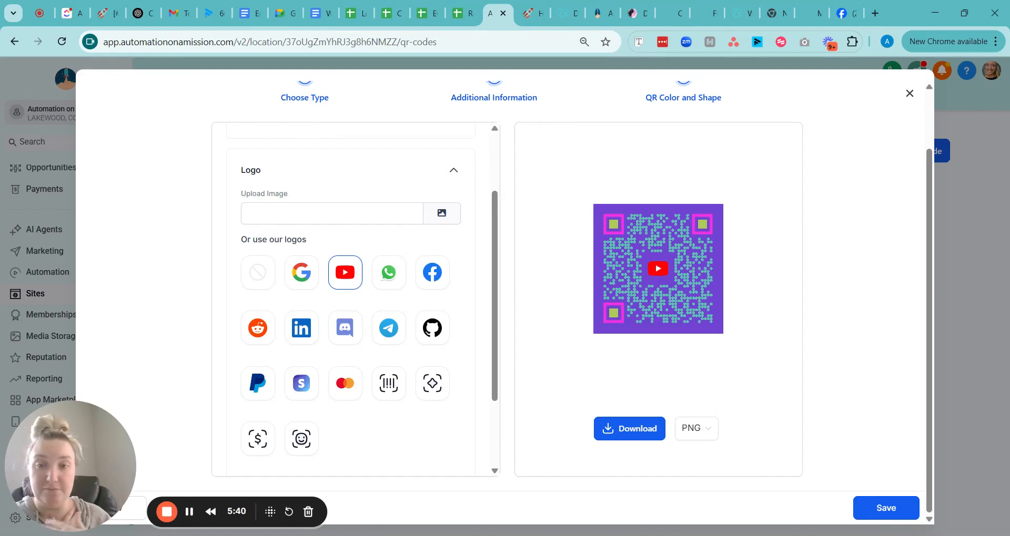
click(257, 448)
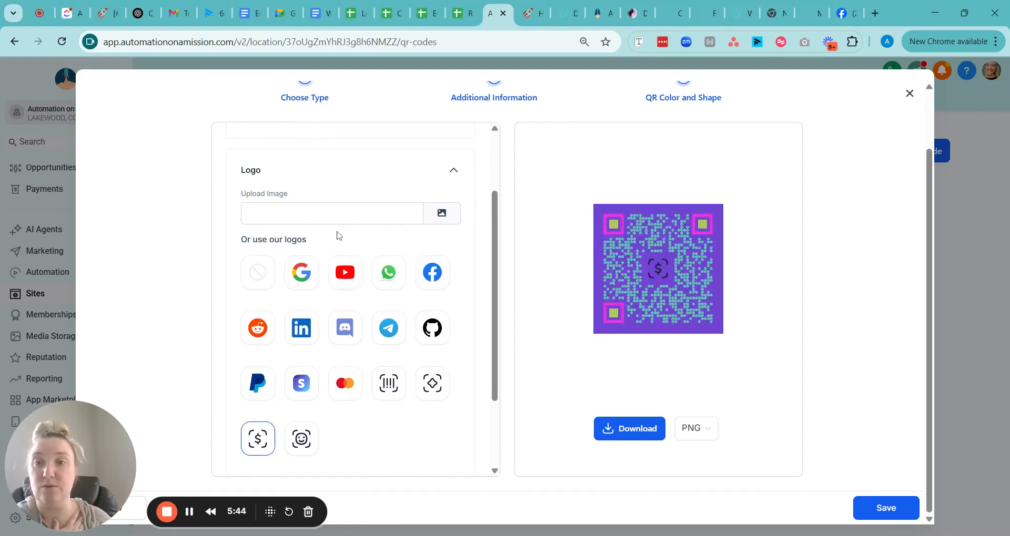
- Set the logo to the You Rock image from the media library and save the QR code
click(431, 222)
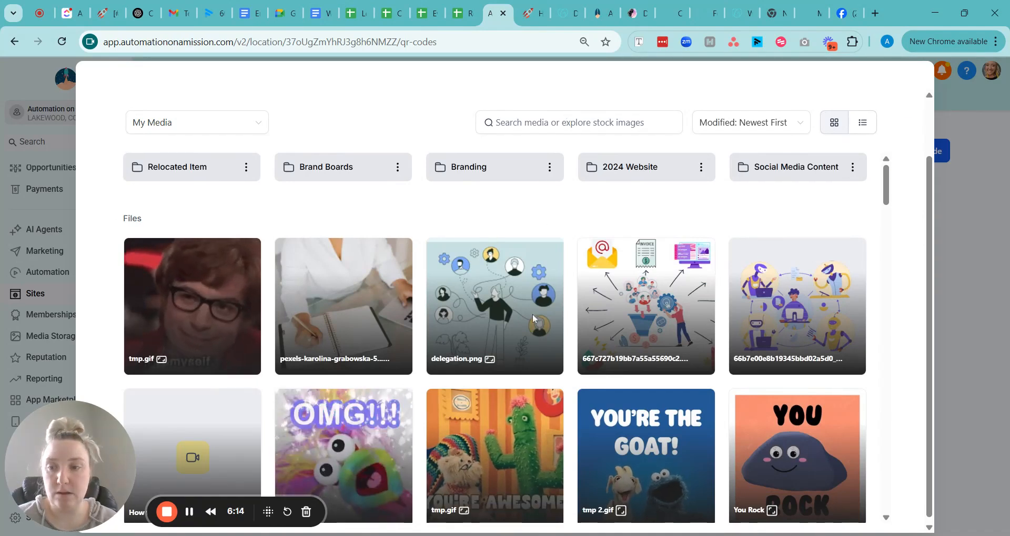
mouse_move(532, 313)
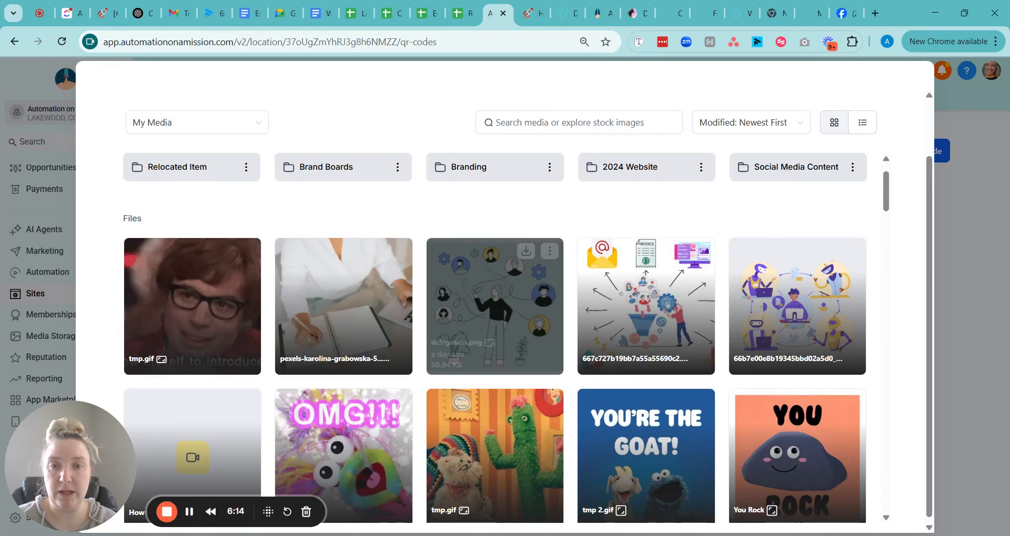
scroll(495, 305, down, 2)
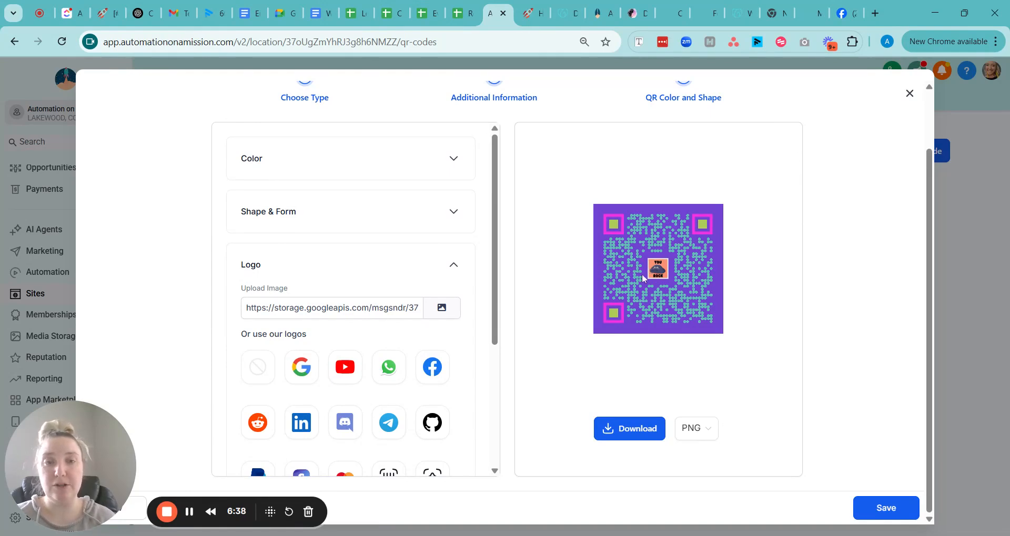
click(885, 508)
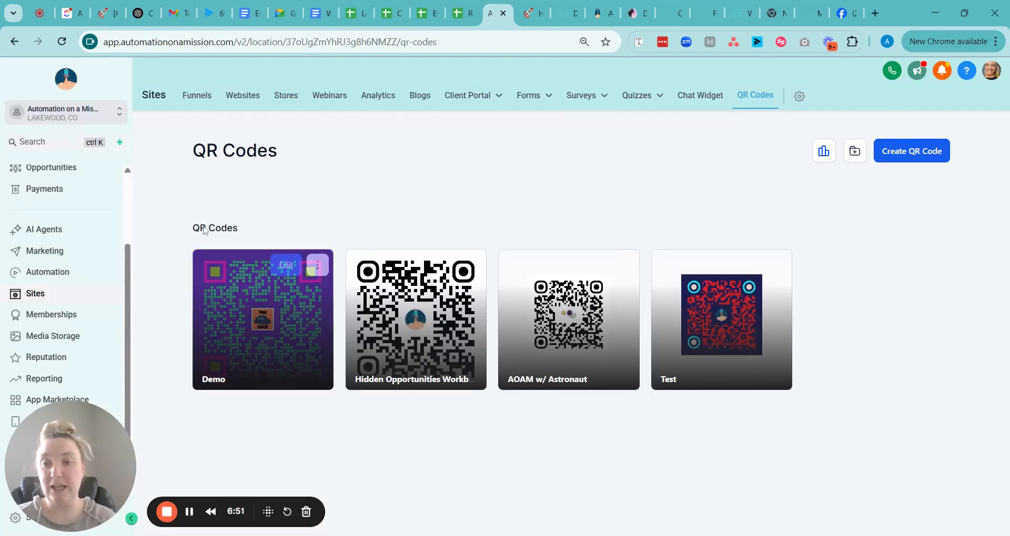
- Open the Demo QR code's options menu to view its delete and download choices, then close it
mouse_move(301, 298)
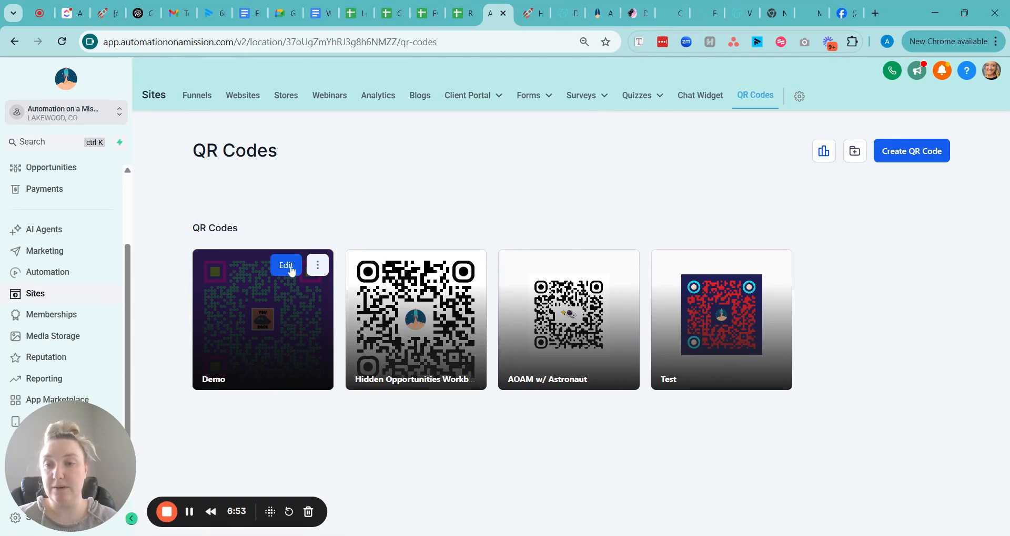
click(324, 270)
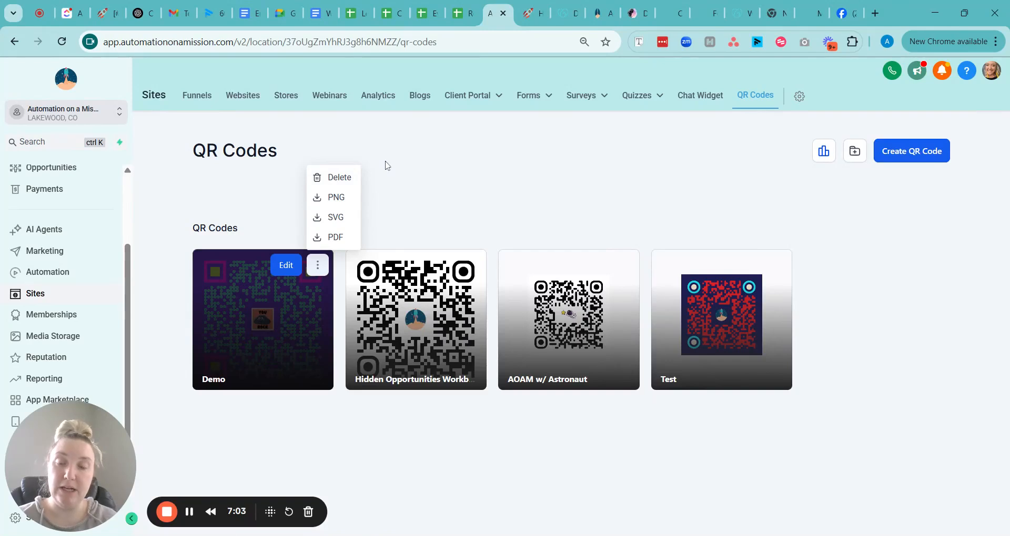
click(440, 169)
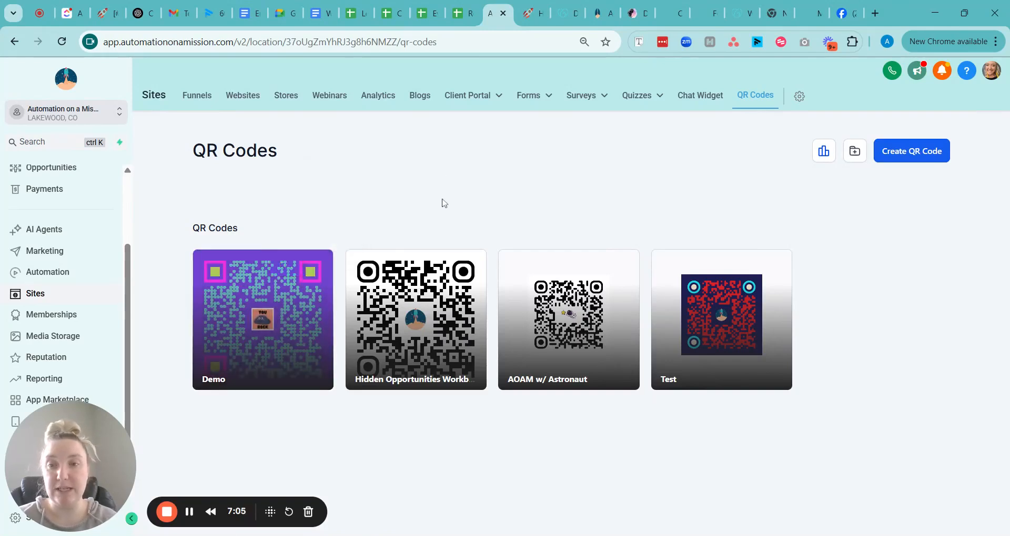